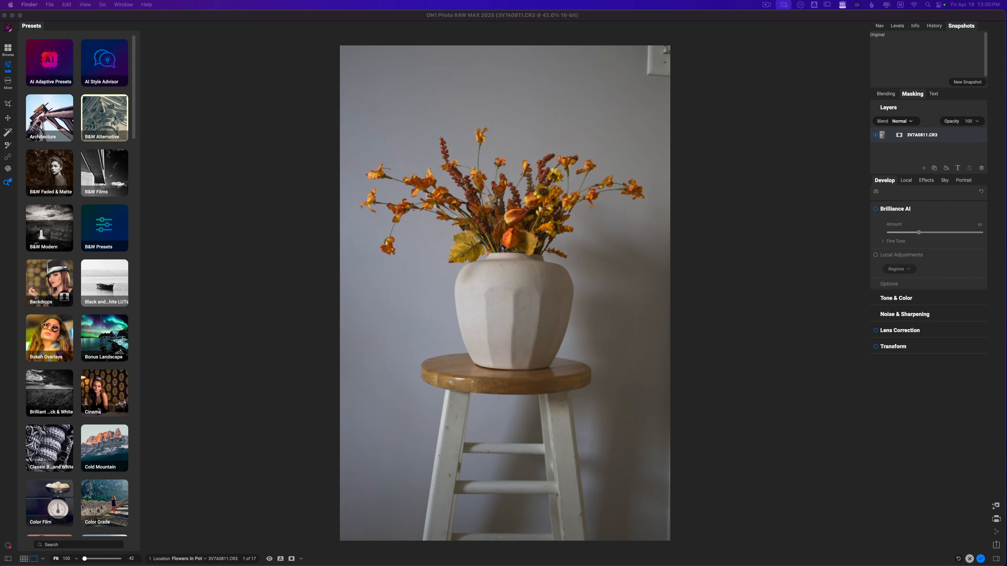
In Finder, open the ON1-Dramatic-Portrait-Presets folder and install the Dramatic Portrait preset package into ON1 Photo RAW.
{"action": "left_click_drag", "start_coordinate": [1006, 105], "coordinate": [725, 82]}
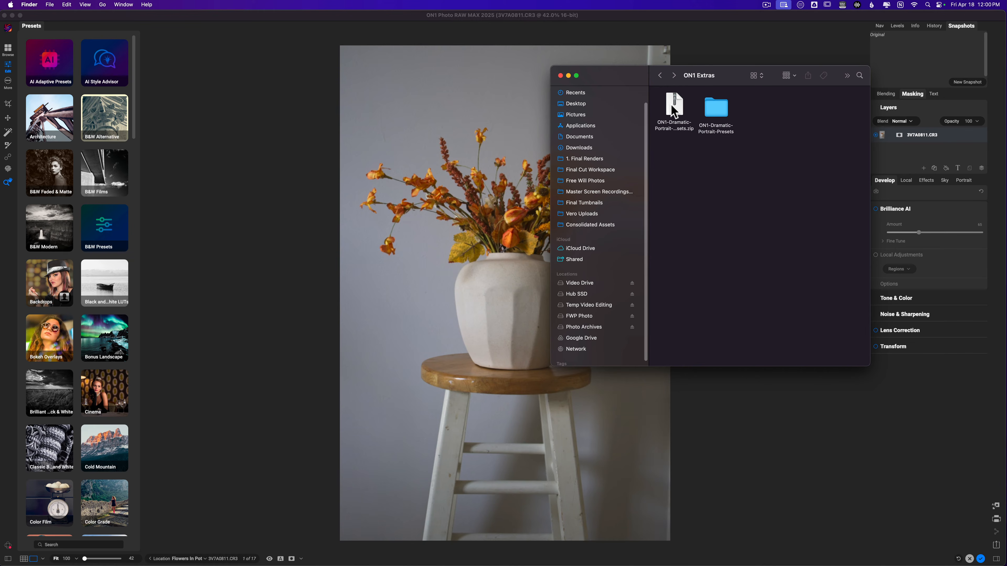
{"action": "double_click", "coordinate": [713, 108]}
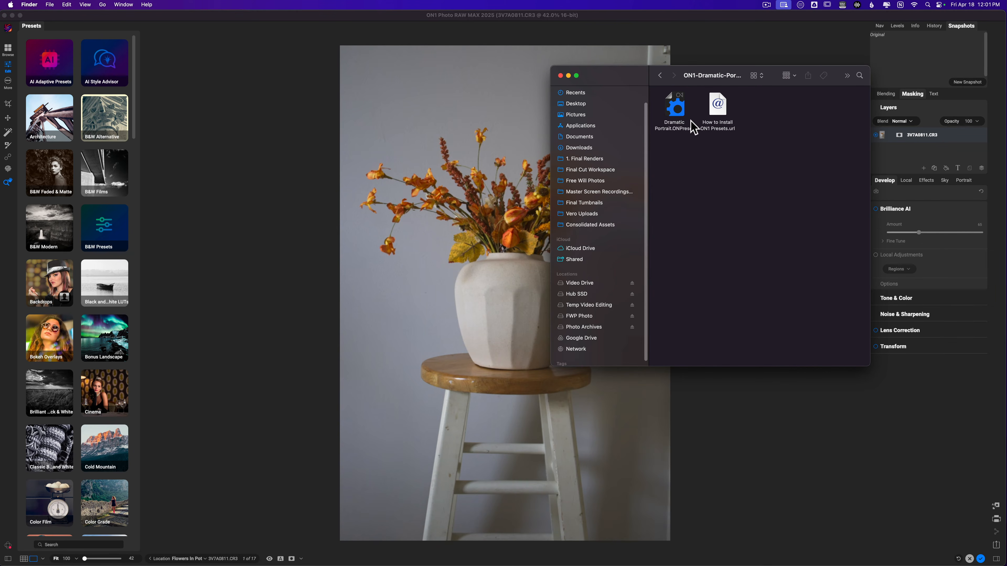
{"action": "left_click", "coordinate": [676, 112]}
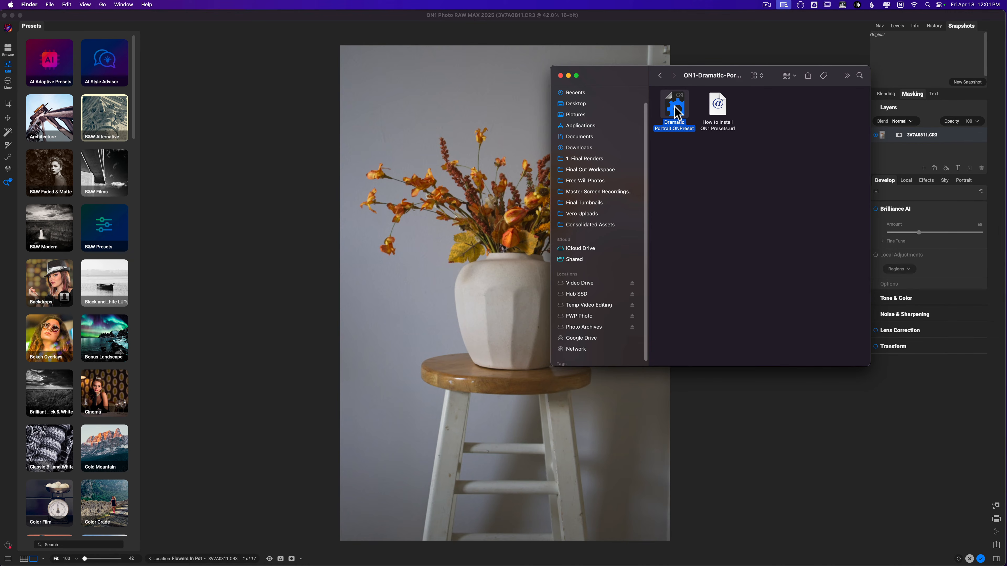
{"action": "double_click", "coordinate": [676, 111]}
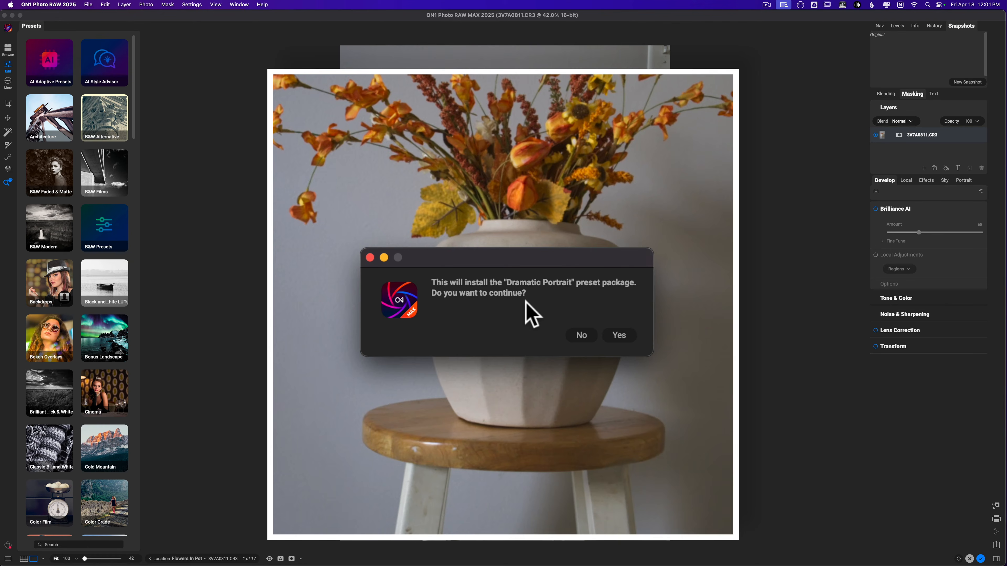
{"action": "left_click", "coordinate": [619, 335]}
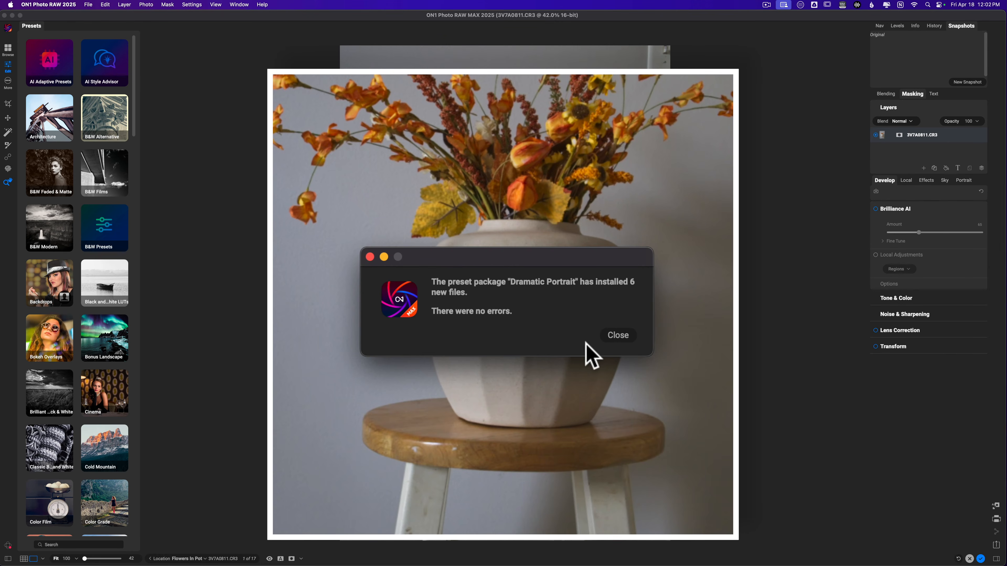
{"action": "left_click", "coordinate": [618, 335]}
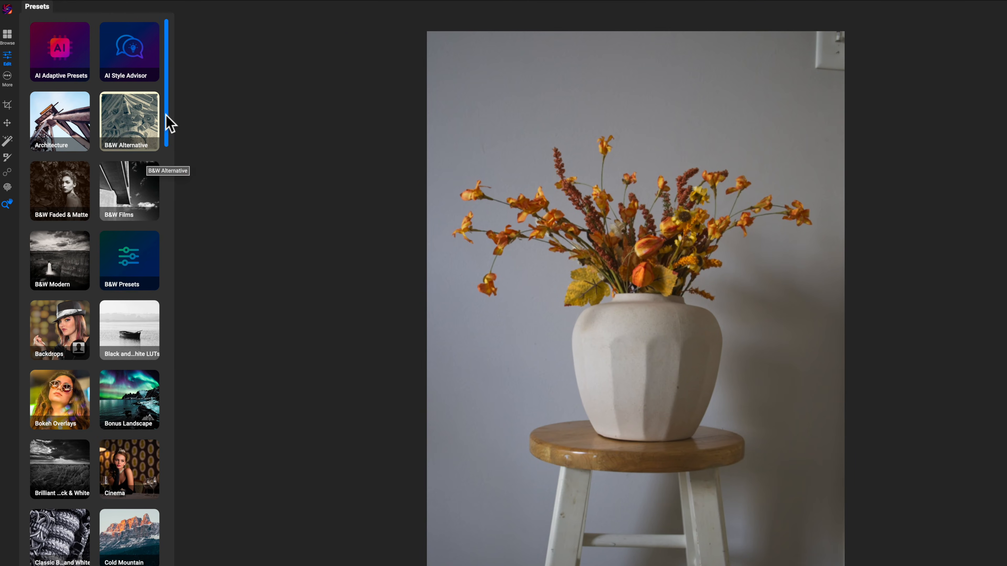
View the presets in the Dramatic Portrait category and return to the preset category list.
{"action": "left_click_drag", "start_coordinate": [166, 112], "coordinate": [183, 221]}
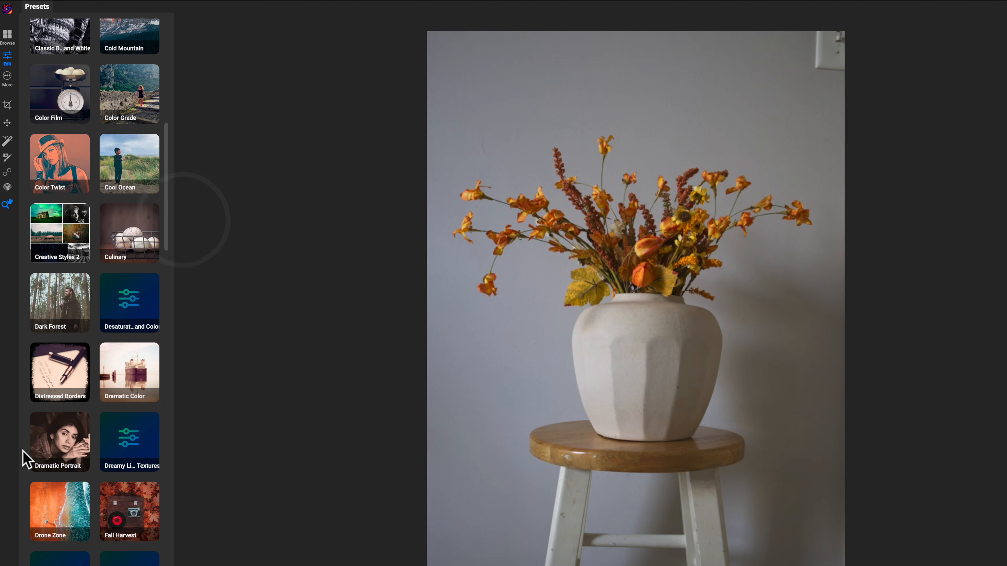
{"action": "left_click", "coordinate": [56, 452]}
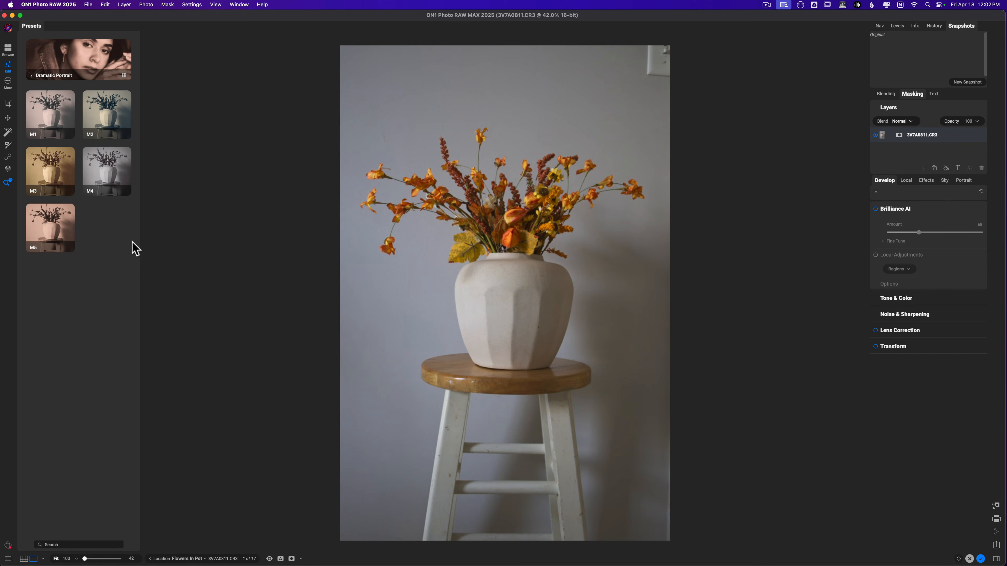
{"action": "left_click", "coordinate": [40, 75]}
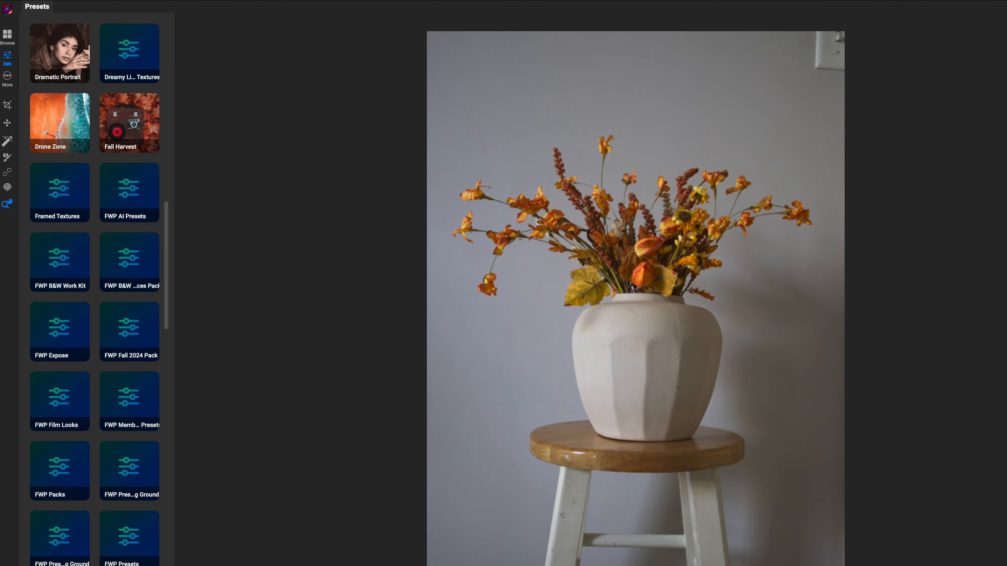
Browse the presets in the Golden Hour LUTs category and return to the preset category list.
{"action": "scroll", "coordinate": [95, 290], "scroll_direction": "down", "scroll_amount": 10}
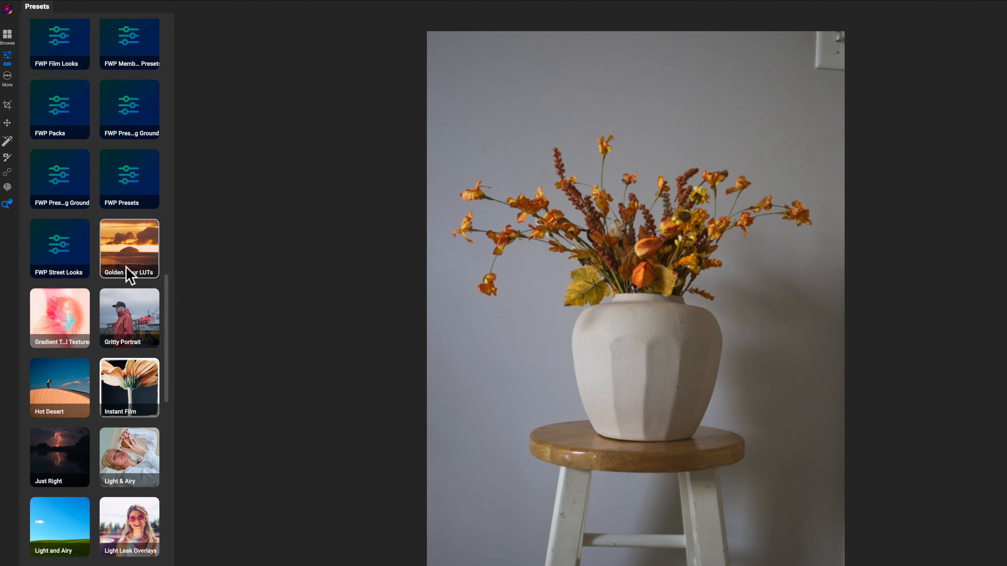
{"action": "left_click", "coordinate": [126, 255]}
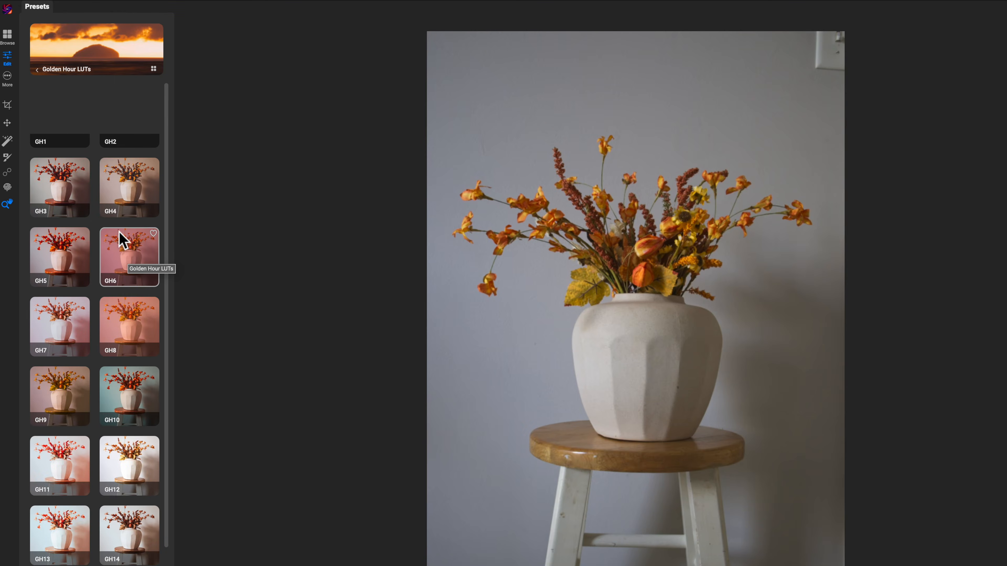
{"action": "left_click", "coordinate": [108, 419]}
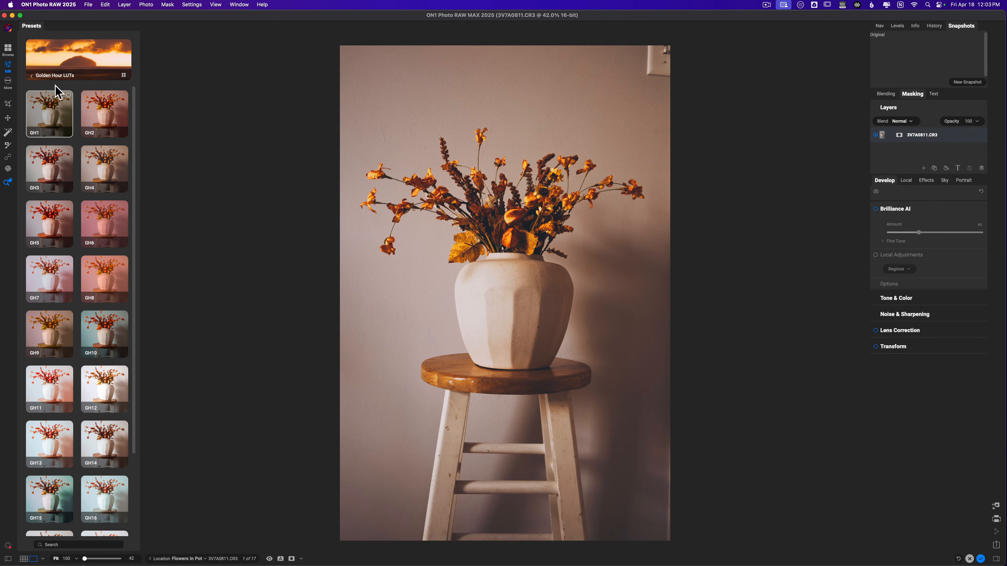
{"action": "left_click", "coordinate": [50, 76]}
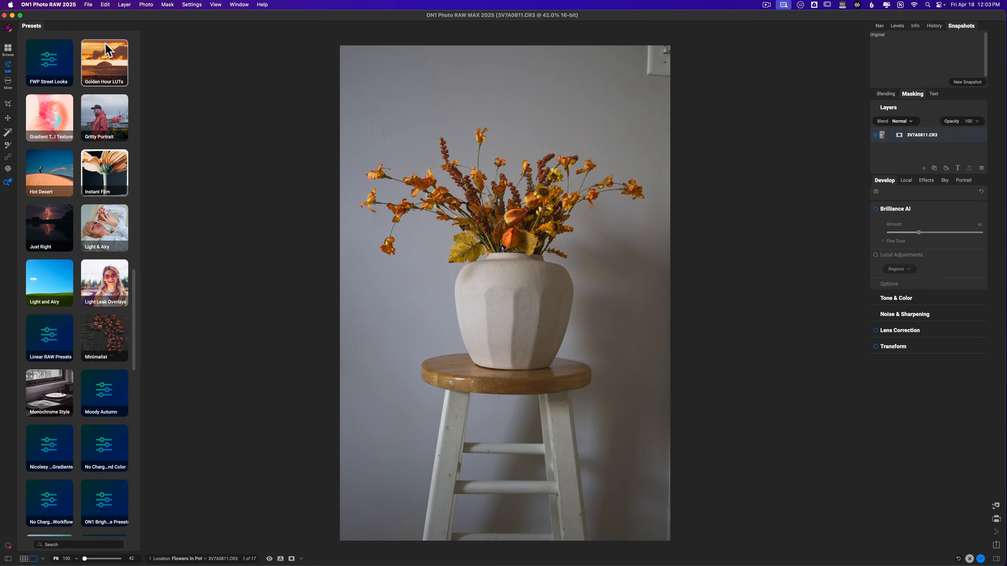
Open the Extras Manager and delete the Golden Hour LUTs preset category.
{"action": "left_click", "coordinate": [90, 5]}
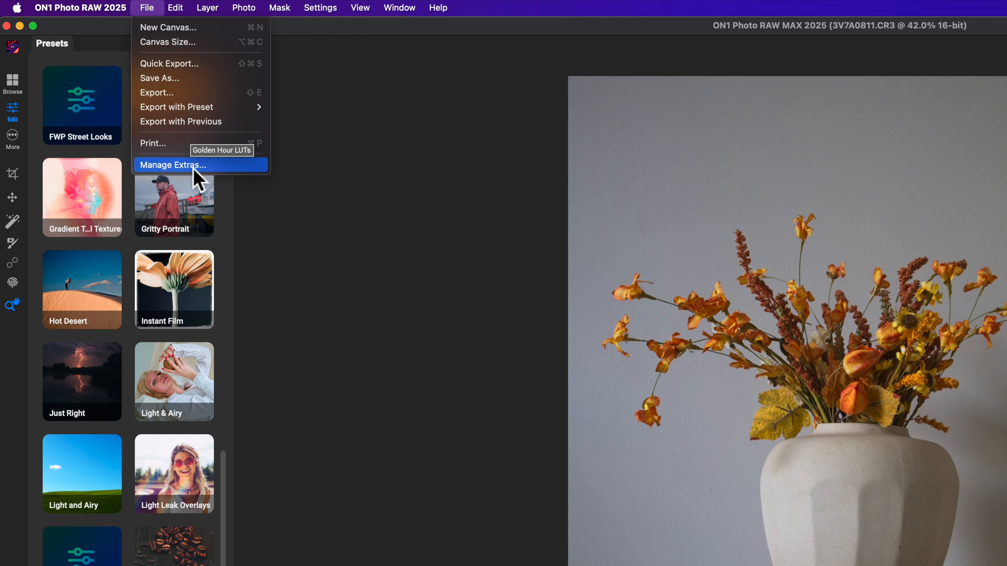
{"action": "left_click", "coordinate": [173, 166]}
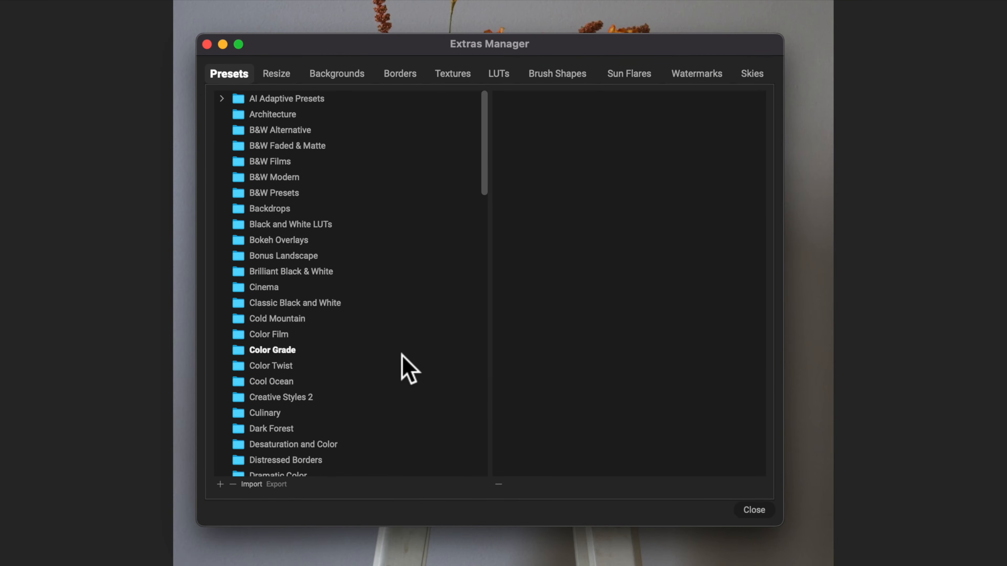
{"action": "scroll", "coordinate": [401, 354], "scroll_direction": "down", "scroll_amount": 3}
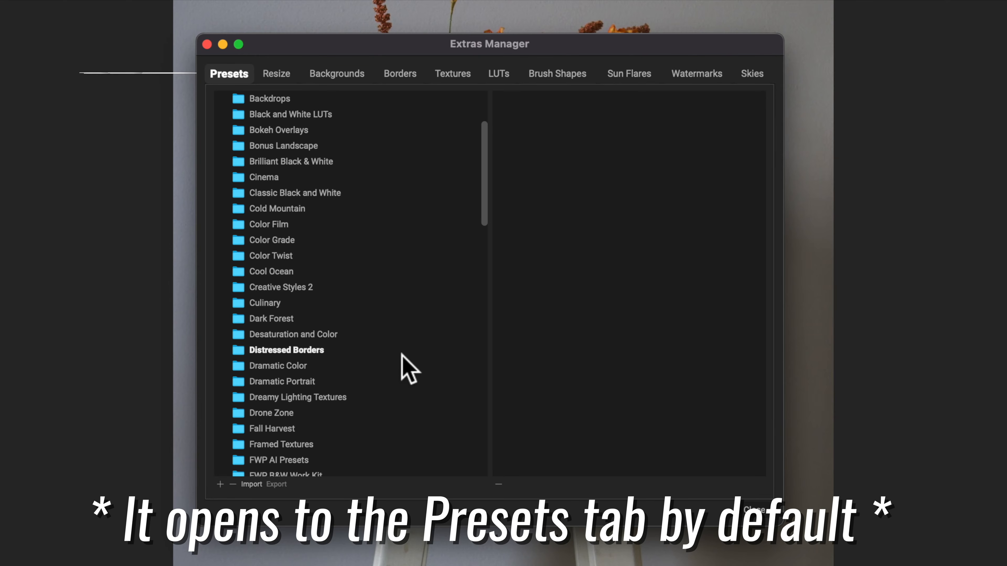
{"action": "scroll", "coordinate": [401, 354], "scroll_direction": "down", "scroll_amount": 3}
{"action": "scroll", "coordinate": [401, 354], "scroll_direction": "down", "scroll_amount": 1}
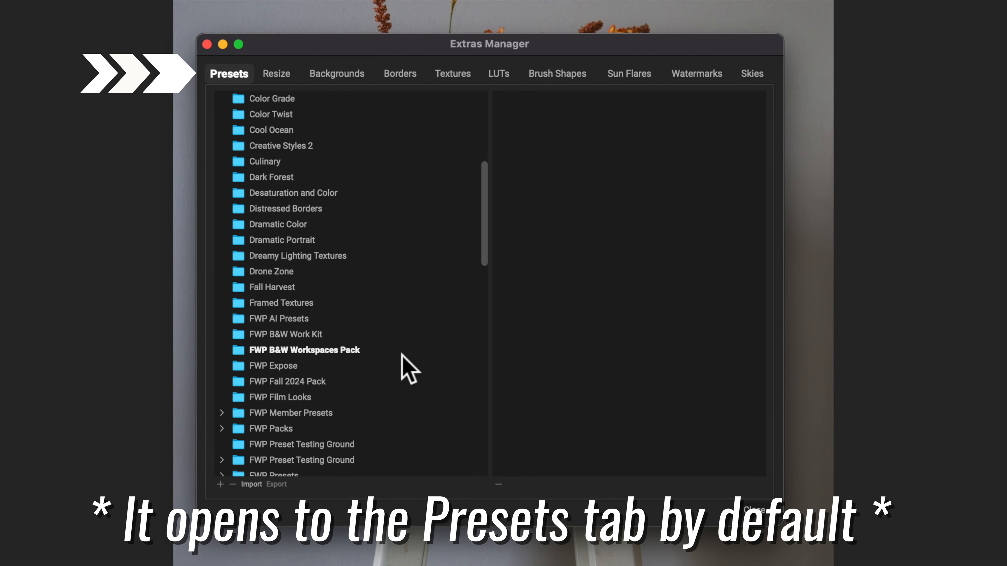
{"action": "scroll", "coordinate": [400, 357], "scroll_direction": "down", "scroll_amount": 5}
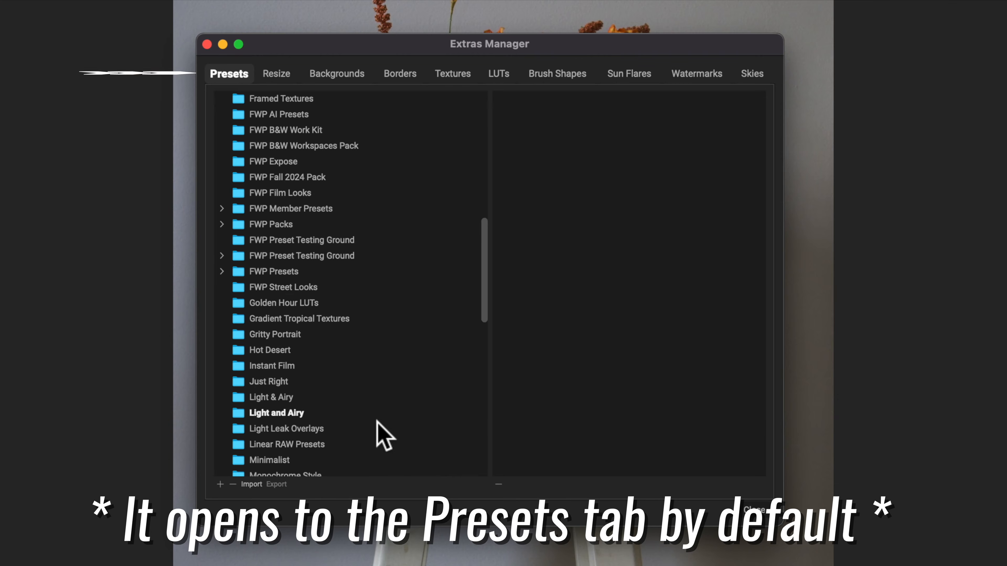
{"action": "left_click", "coordinate": [303, 303]}
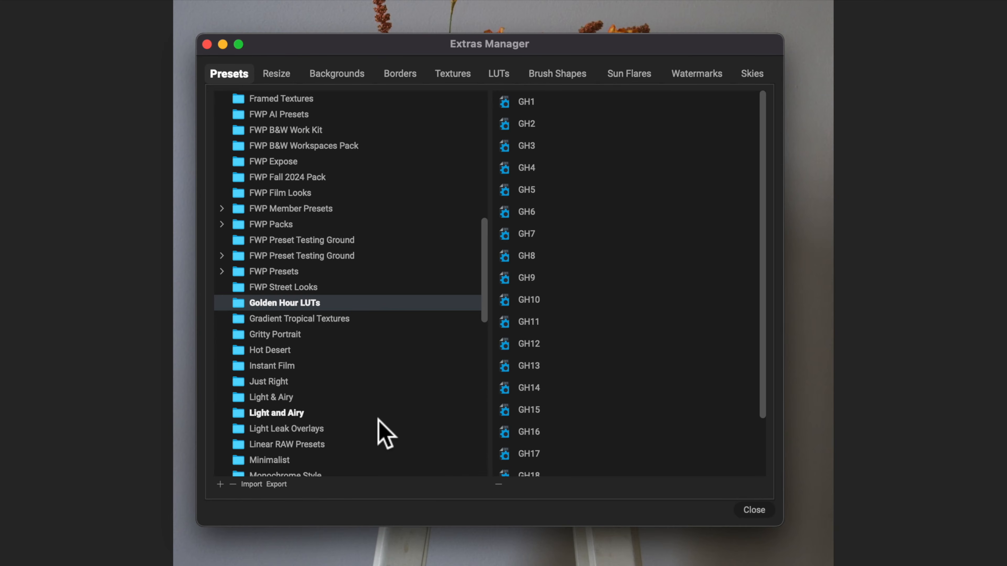
{"action": "left_click", "coordinate": [232, 485]}
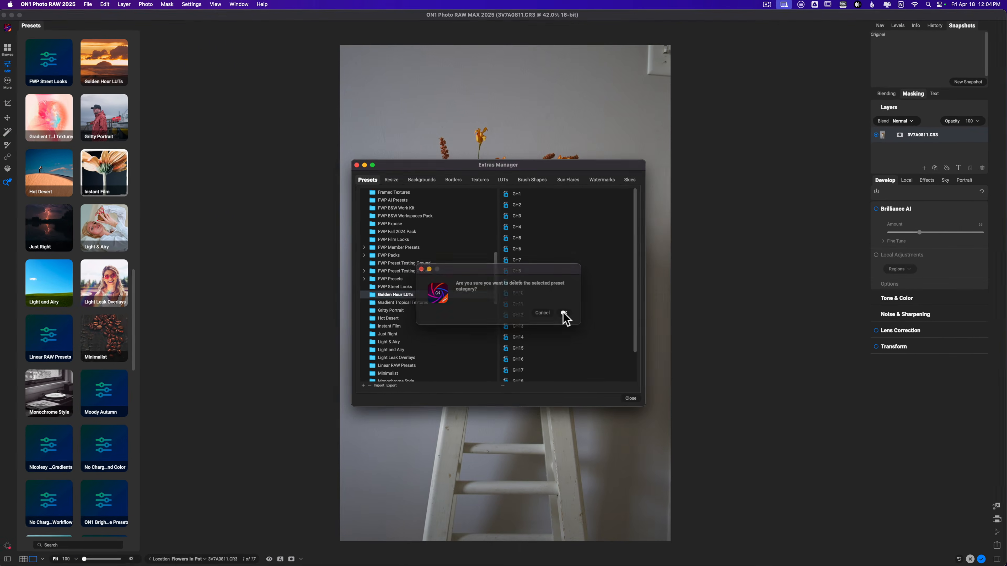
{"action": "left_click", "coordinate": [621, 339]}
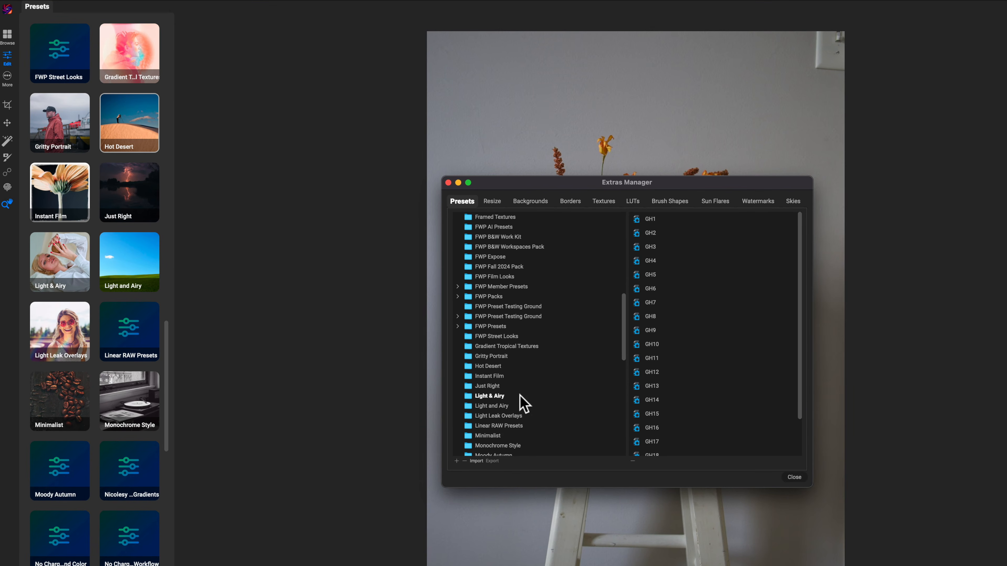
Examine the remaining preset categories, the Gradient Tropical Textures folder among the textures, and the list of LUT folders.
{"action": "scroll", "coordinate": [540, 379], "scroll_direction": "down", "scroll_amount": 8}
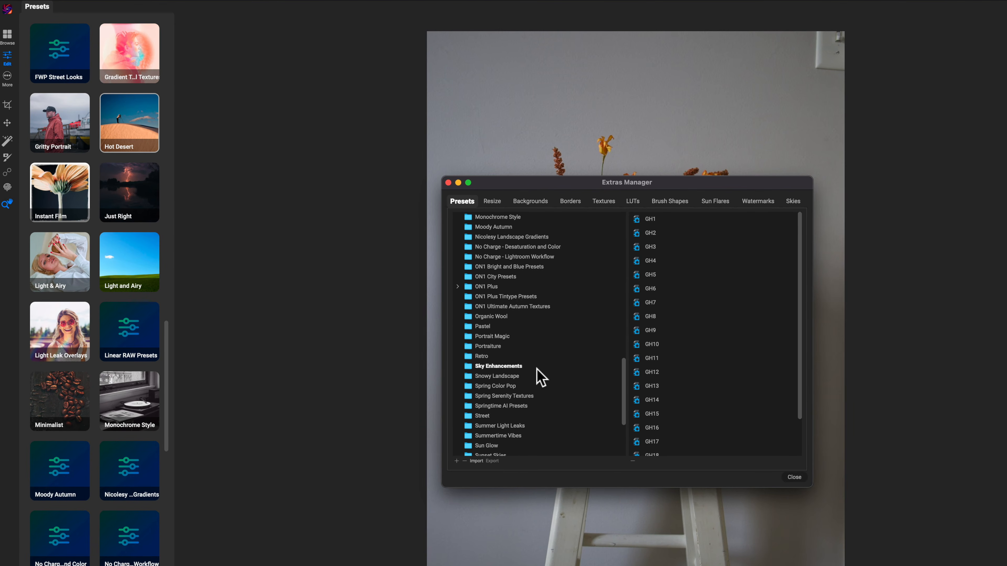
{"action": "scroll", "coordinate": [540, 378], "scroll_direction": "down", "scroll_amount": 1}
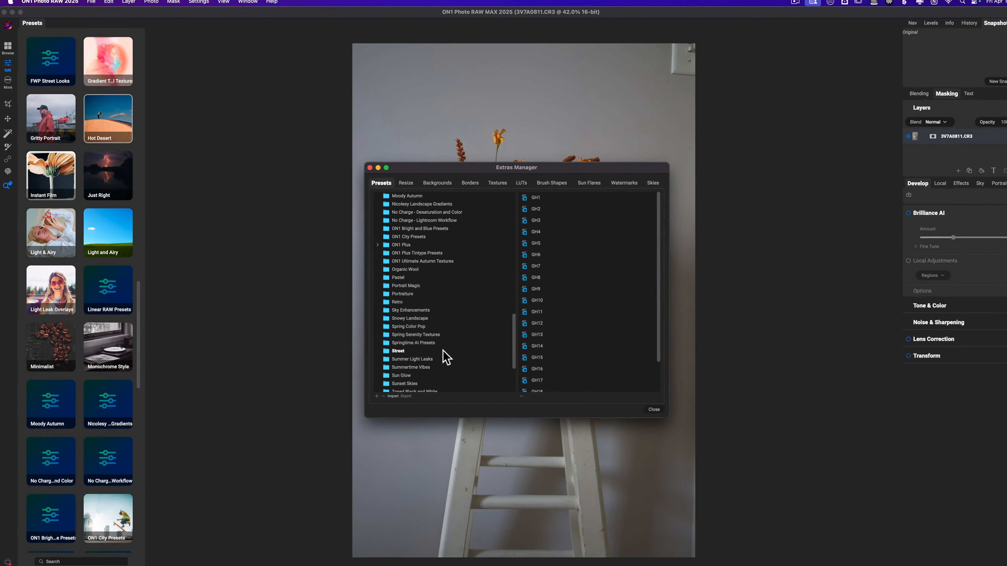
{"action": "scroll", "coordinate": [506, 387], "scroll_direction": "down", "scroll_amount": 3}
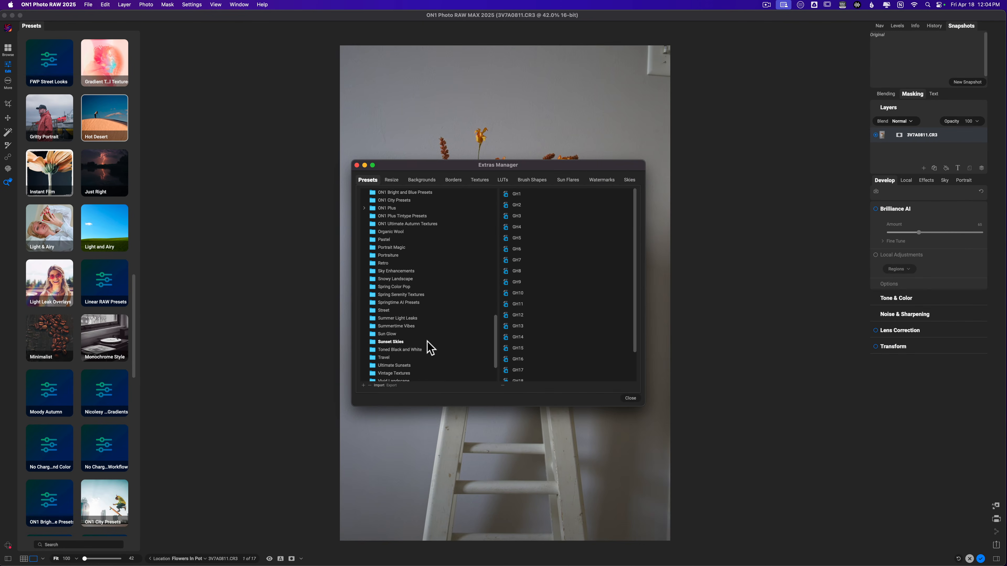
{"action": "left_click", "coordinate": [480, 180]}
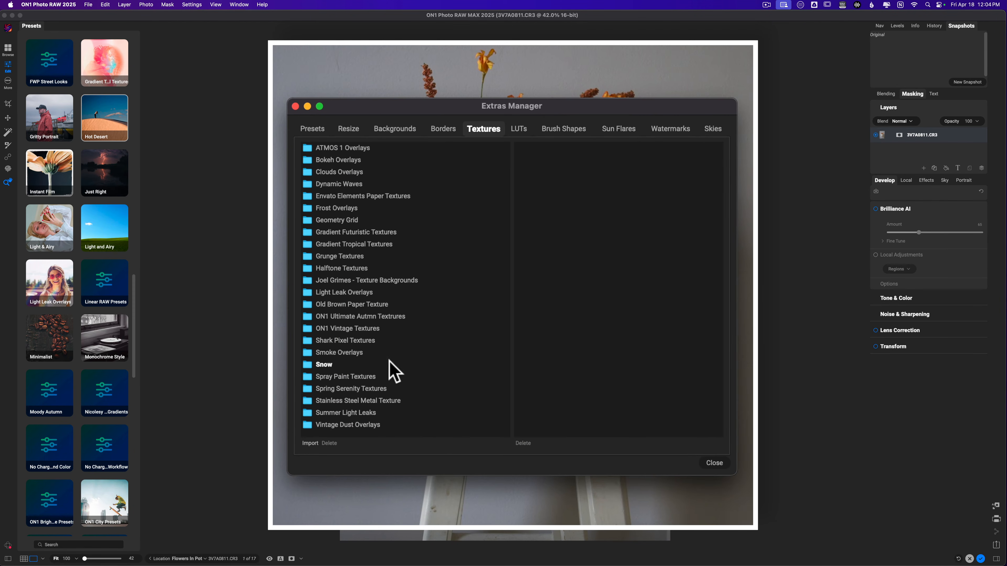
{"action": "left_click", "coordinate": [357, 244]}
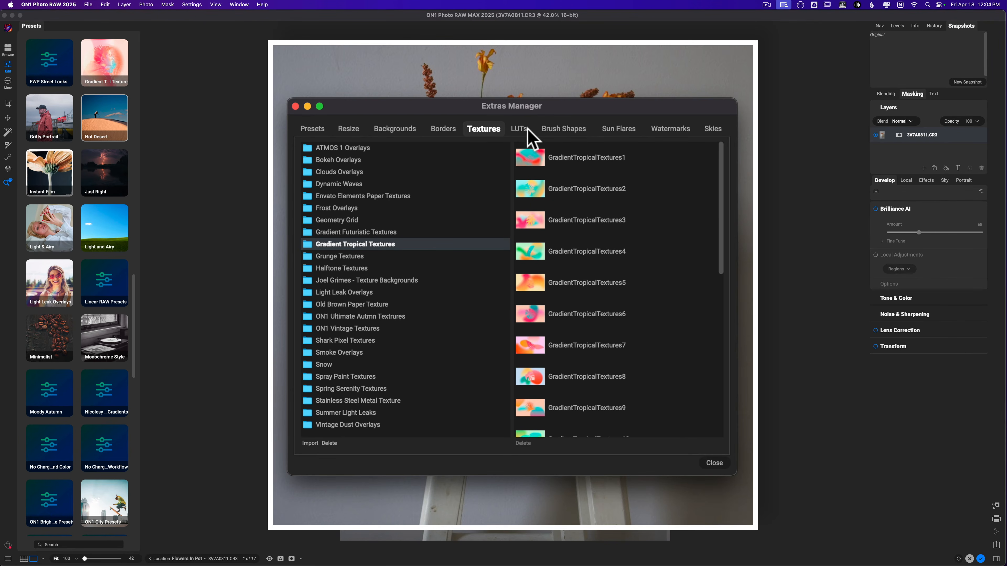
{"action": "left_click", "coordinate": [518, 129]}
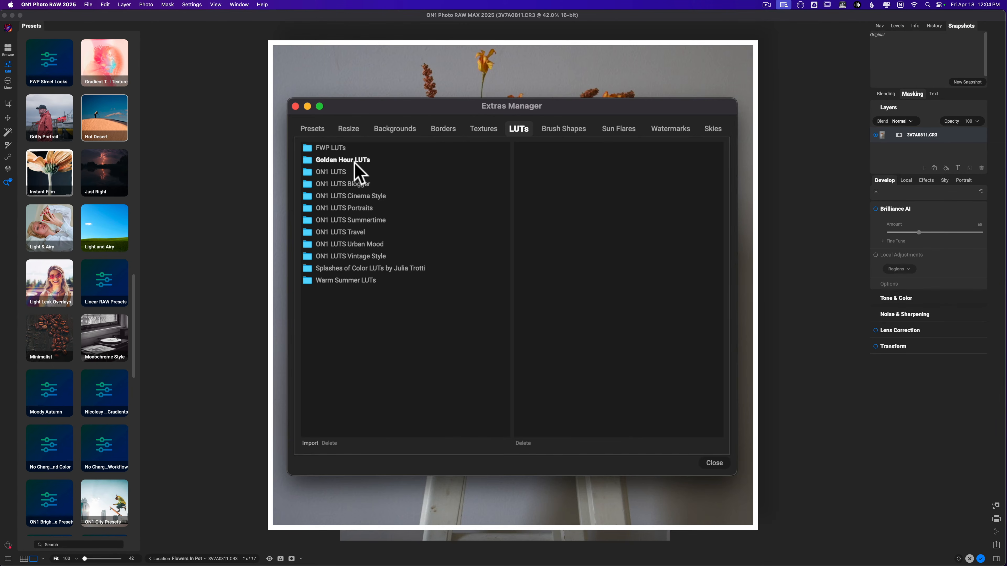
Delete the Gradient Tropical Textures category from the presets in the Extras Manager.
{"action": "left_click", "coordinate": [316, 129]}
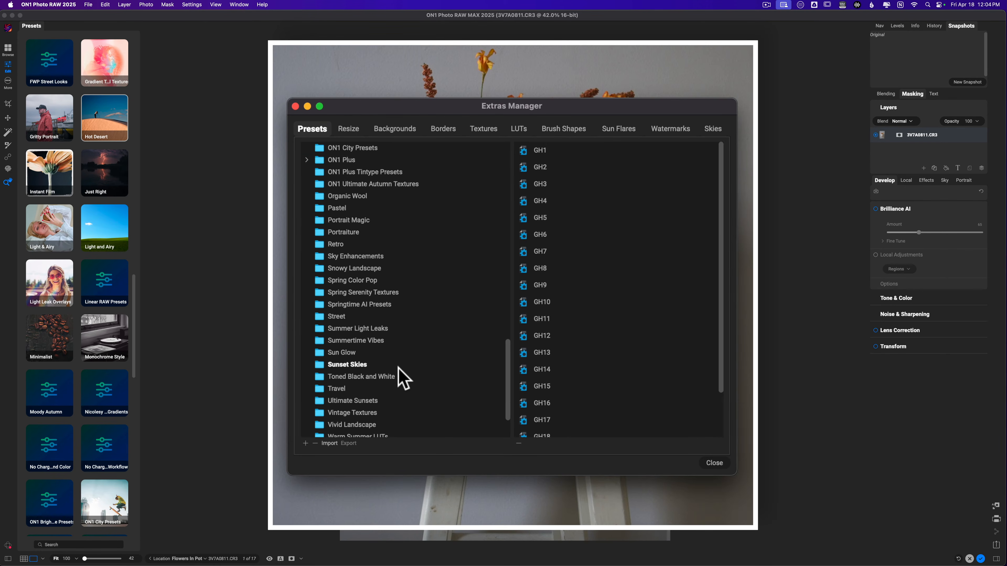
{"action": "scroll", "coordinate": [398, 377], "scroll_direction": "down", "scroll_amount": 1}
{"action": "scroll", "coordinate": [378, 421], "scroll_direction": "up", "scroll_amount": 5}
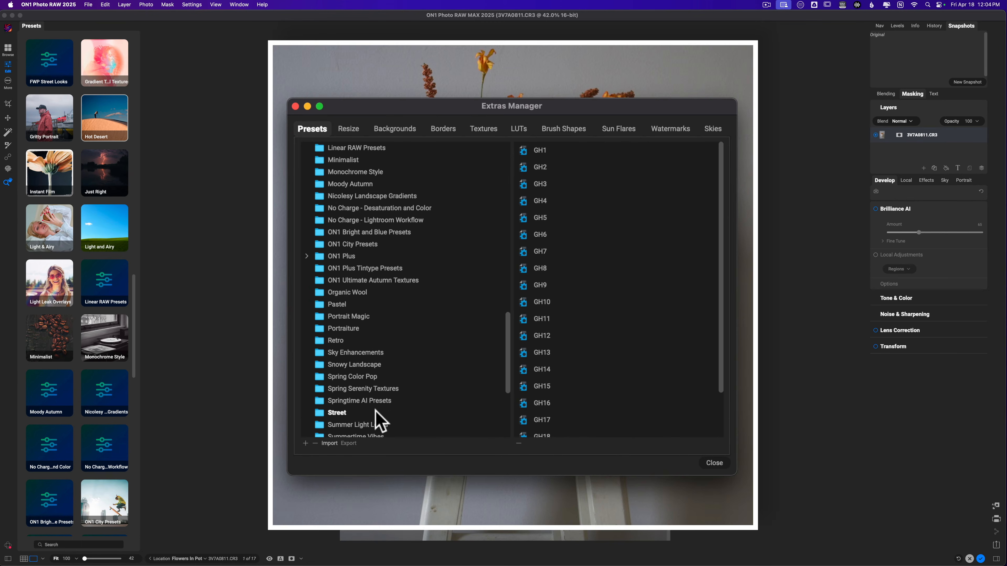
{"action": "scroll", "coordinate": [379, 421], "scroll_direction": "up", "scroll_amount": 10}
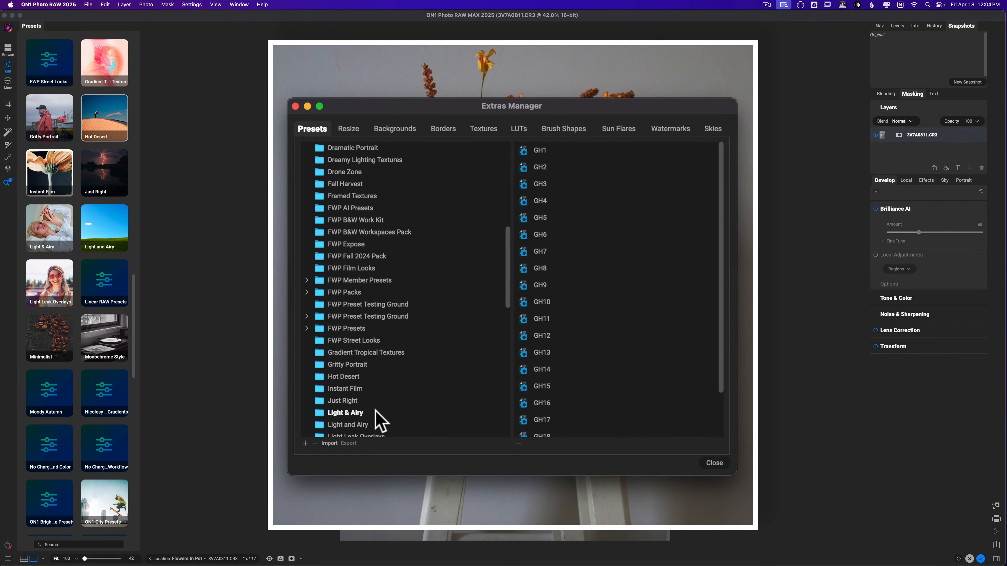
{"action": "left_click", "coordinate": [383, 353]}
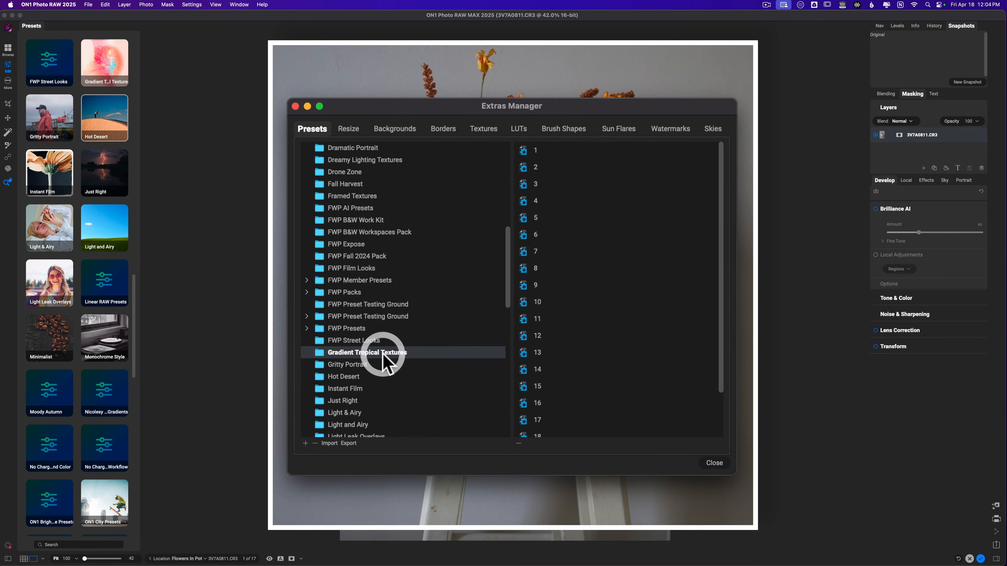
{"action": "left_click", "coordinate": [315, 443]}
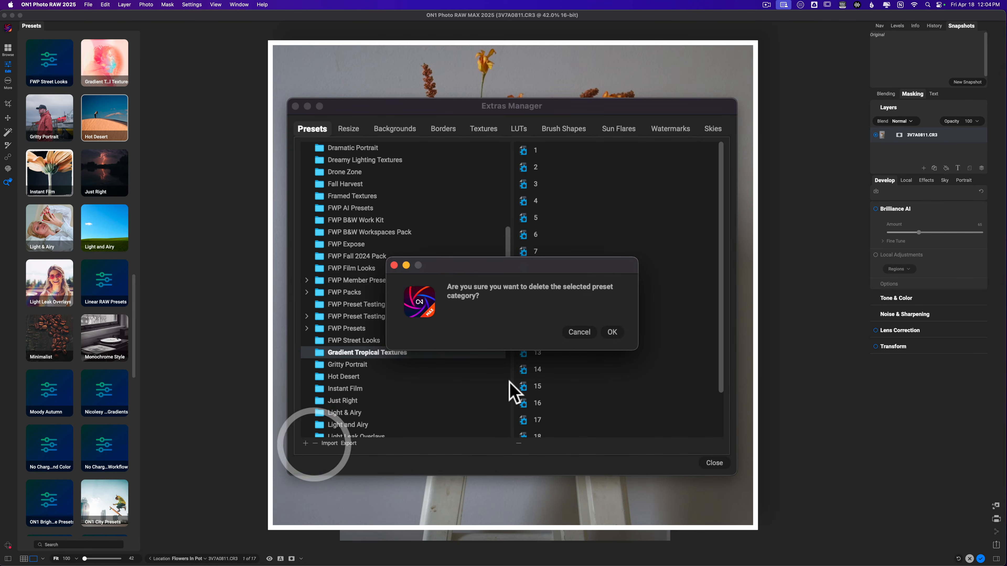
{"action": "left_click", "coordinate": [613, 333]}
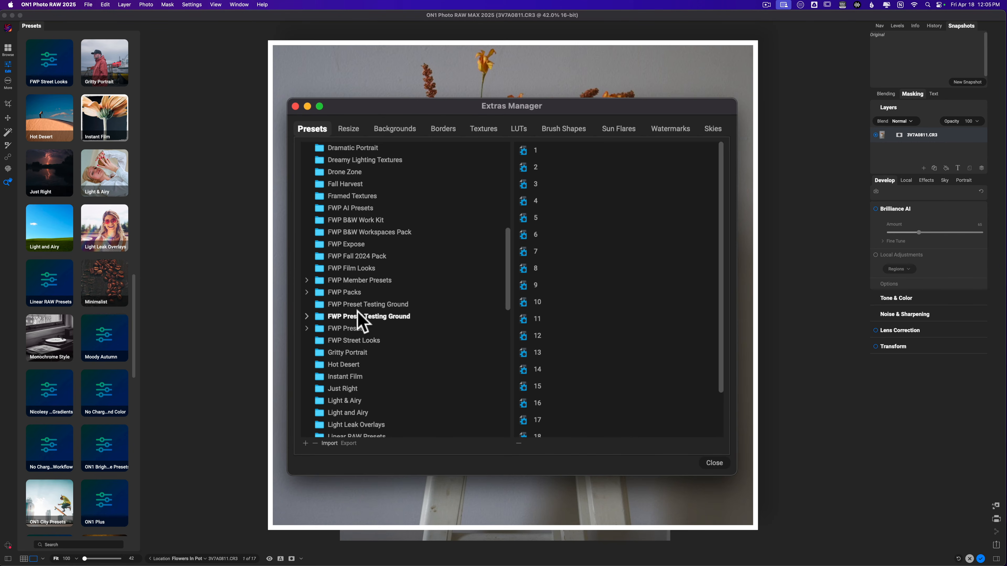
Expand the FWP Preset Testing Ground category that has subfolders and look through its contents.
{"action": "left_click", "coordinate": [377, 317]}
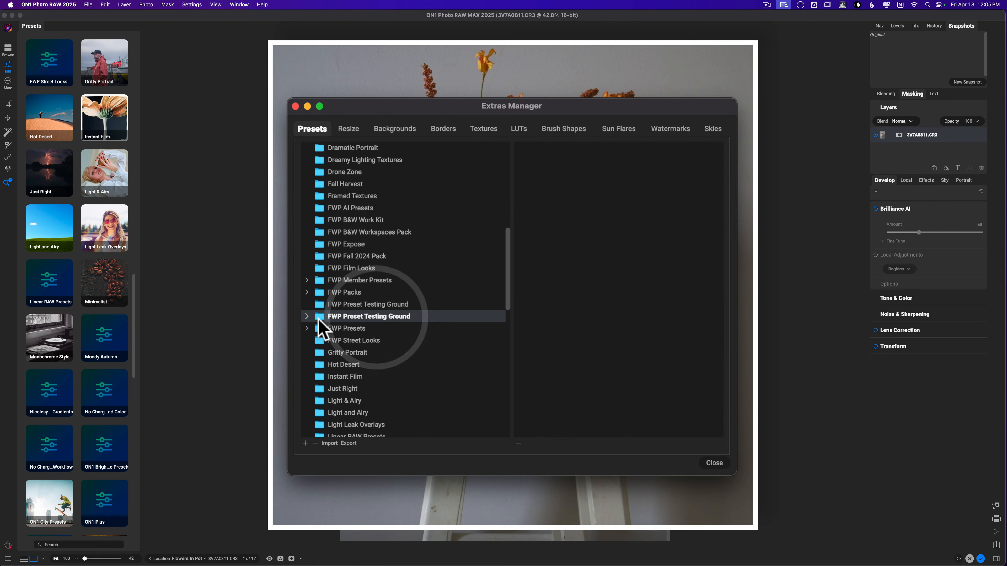
{"action": "left_click", "coordinate": [307, 316]}
{"action": "scroll", "coordinate": [348, 342], "scroll_direction": "down", "scroll_amount": 5}
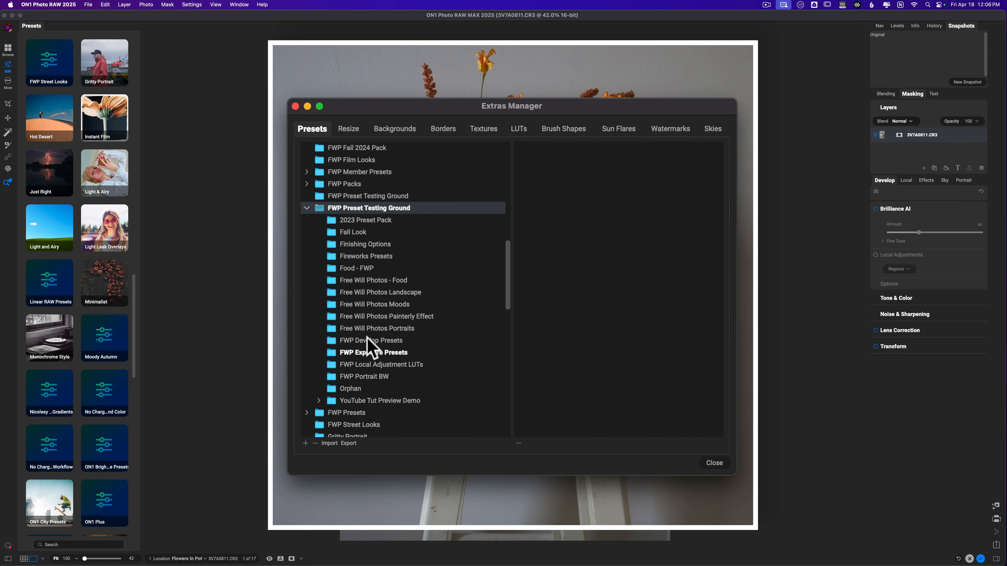
Move the Linear RAW Presets category into the collapsed FWP Preset Testing Ground category that has subfolders, and expand that category to check its contents.
{"action": "scroll", "coordinate": [365, 302], "scroll_direction": "up", "scroll_amount": 2}
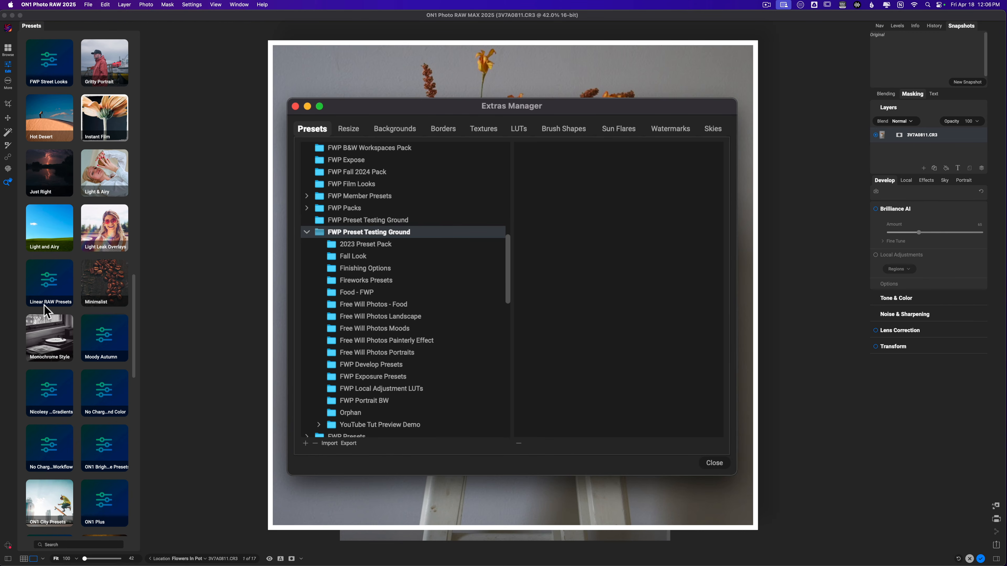
{"action": "scroll", "coordinate": [364, 323], "scroll_direction": "up", "scroll_amount": 10}
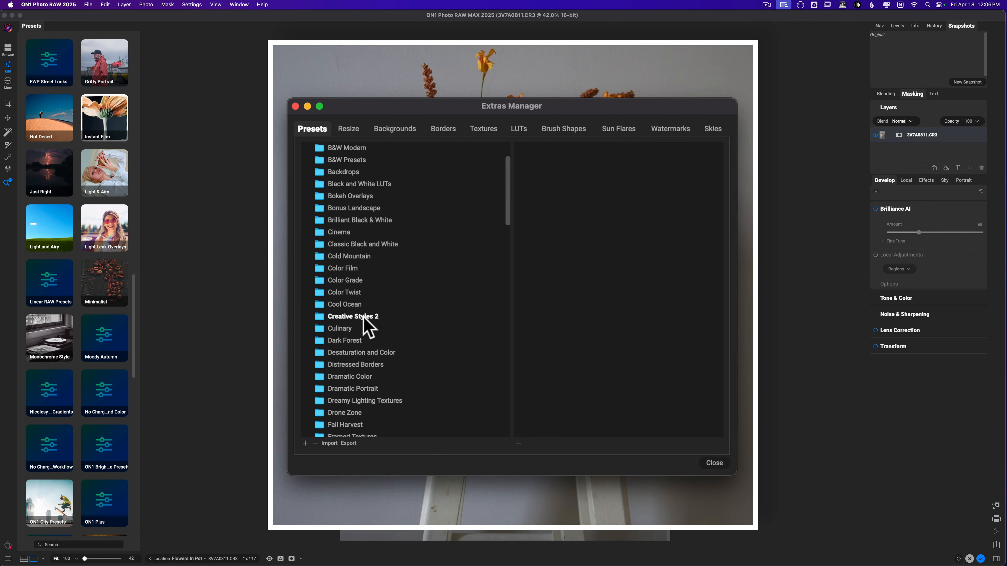
{"action": "scroll", "coordinate": [364, 322], "scroll_direction": "down", "scroll_amount": 10}
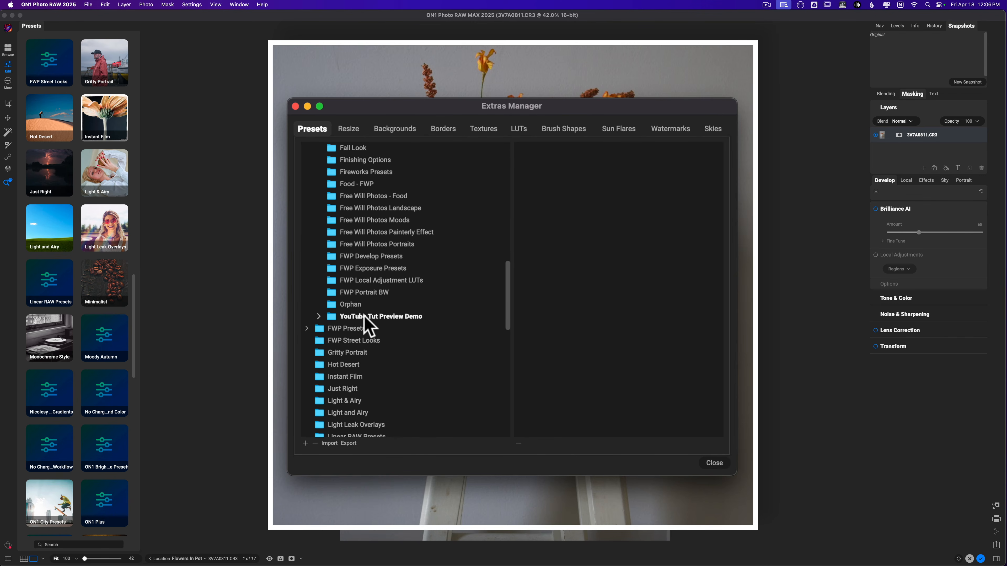
{"action": "scroll", "coordinate": [363, 315], "scroll_direction": "down", "scroll_amount": 6}
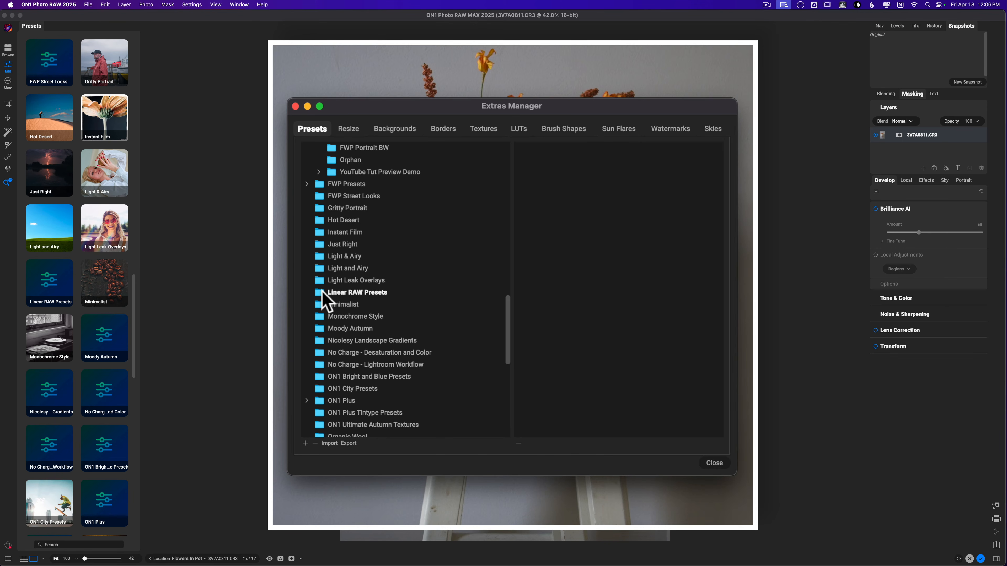
{"action": "scroll", "coordinate": [322, 297], "scroll_direction": "up", "scroll_amount": 3}
{"action": "scroll", "coordinate": [322, 290], "scroll_direction": "up", "scroll_amount": 10}
{"action": "scroll", "coordinate": [322, 291], "scroll_direction": "down", "scroll_amount": 3}
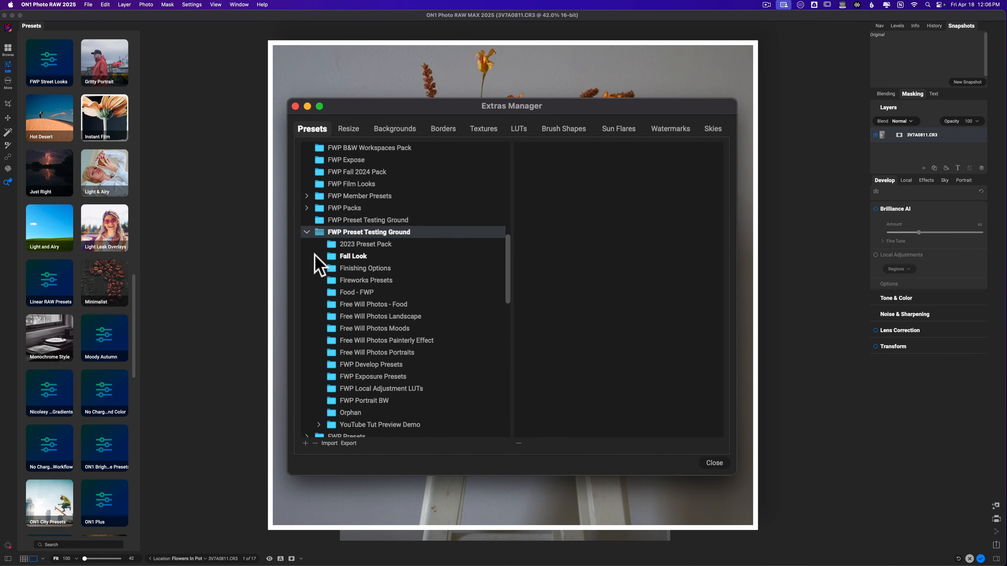
{"action": "left_click", "coordinate": [307, 232]}
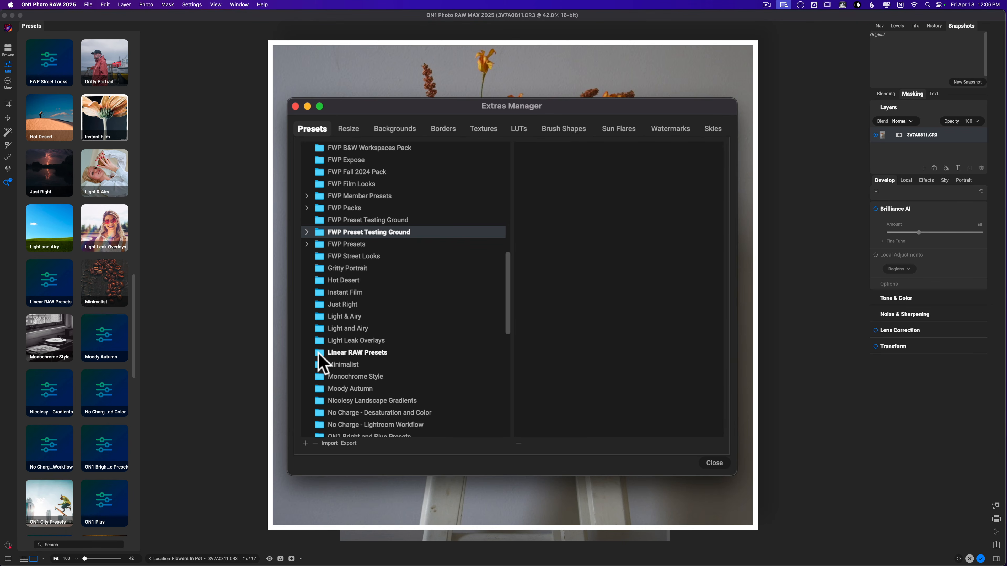
{"action": "left_click_drag", "start_coordinate": [320, 363], "coordinate": [320, 238]}
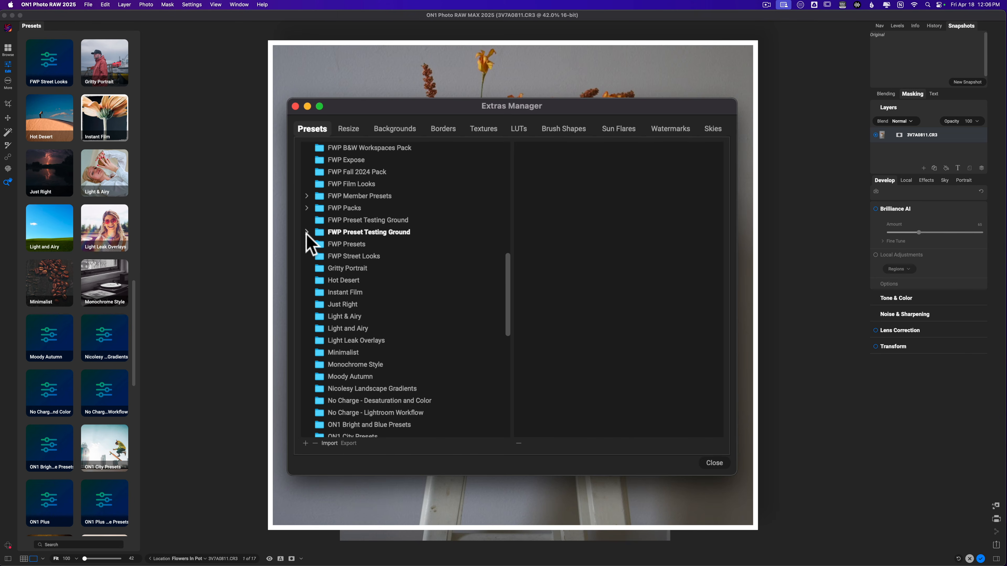
{"action": "left_click", "coordinate": [307, 233]}
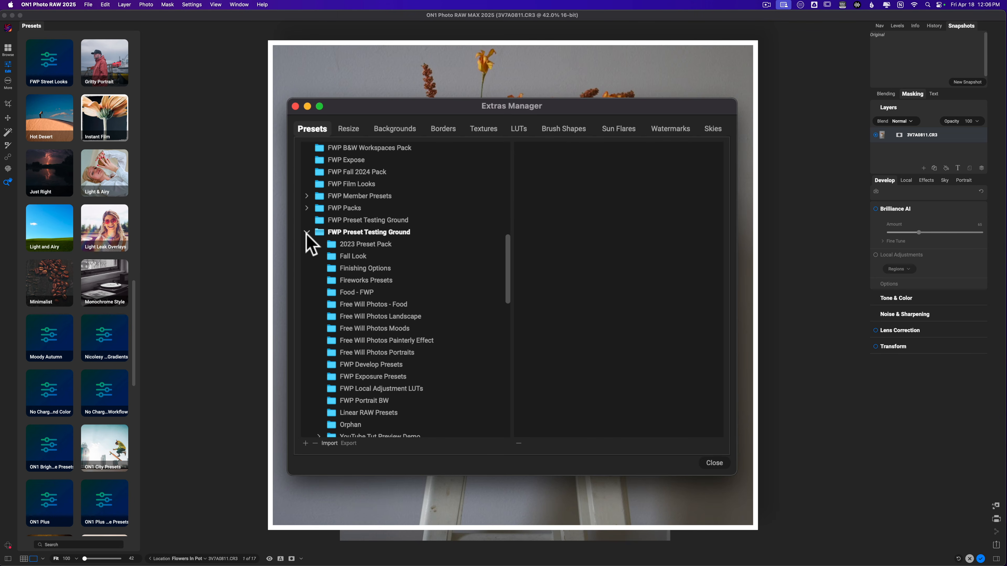